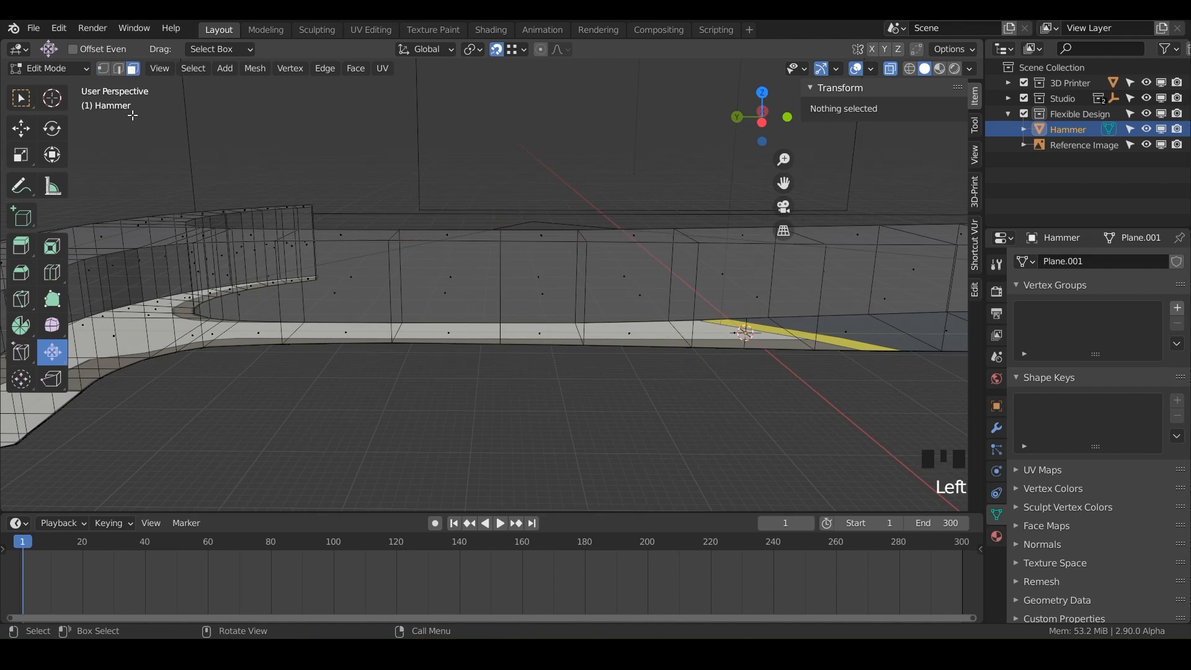
pyautogui.moveTo(520, 315); pyautogui.dragTo(638, 325, button='middle')
pyautogui.press('Tab')
pyautogui.press('Tab')
pyautogui.press('Tab')
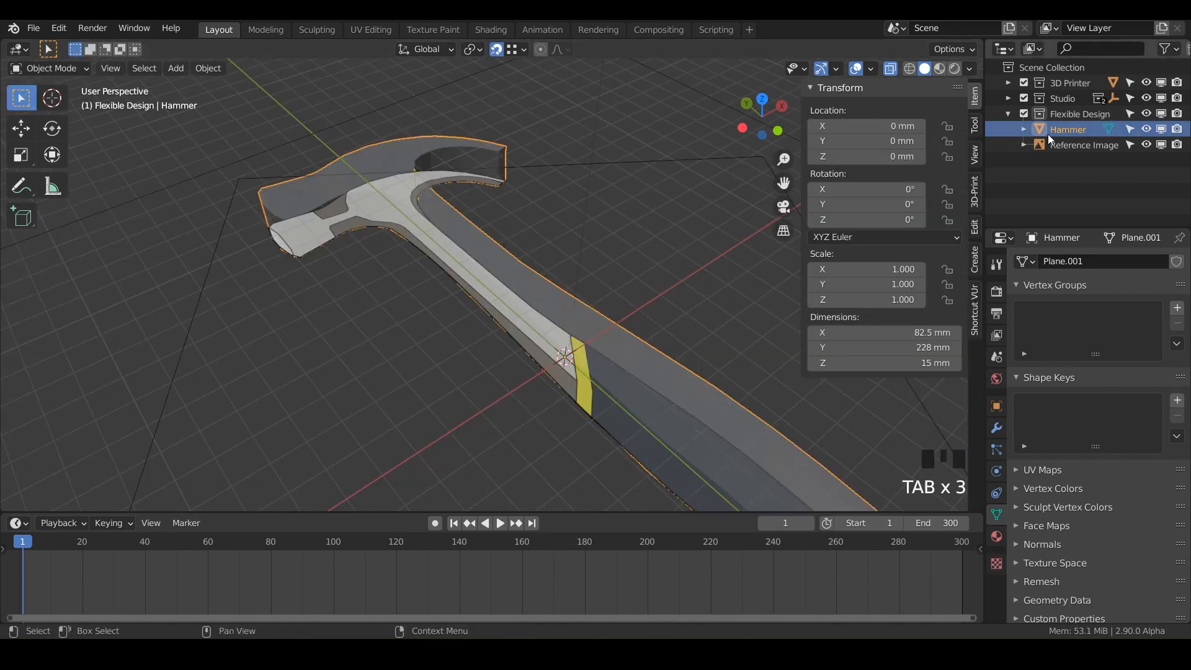
pyautogui.press('Tab')
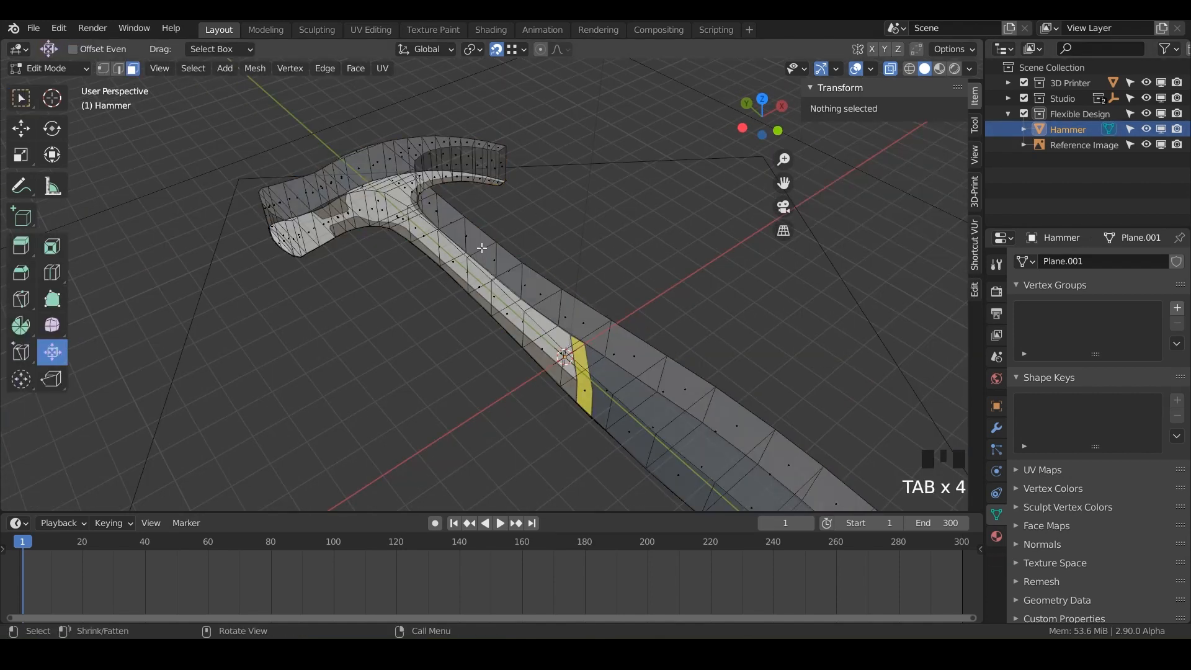
# - Box-select the hammer's neck faces between the head and the yellow band from the top view, and activate the Shrink/Fatten tool
pyautogui.keyDown('shift'); pyautogui.moveTo(466, 263); pyautogui.dragTo(485, 344, button='middle'); pyautogui.keyUp('shift')
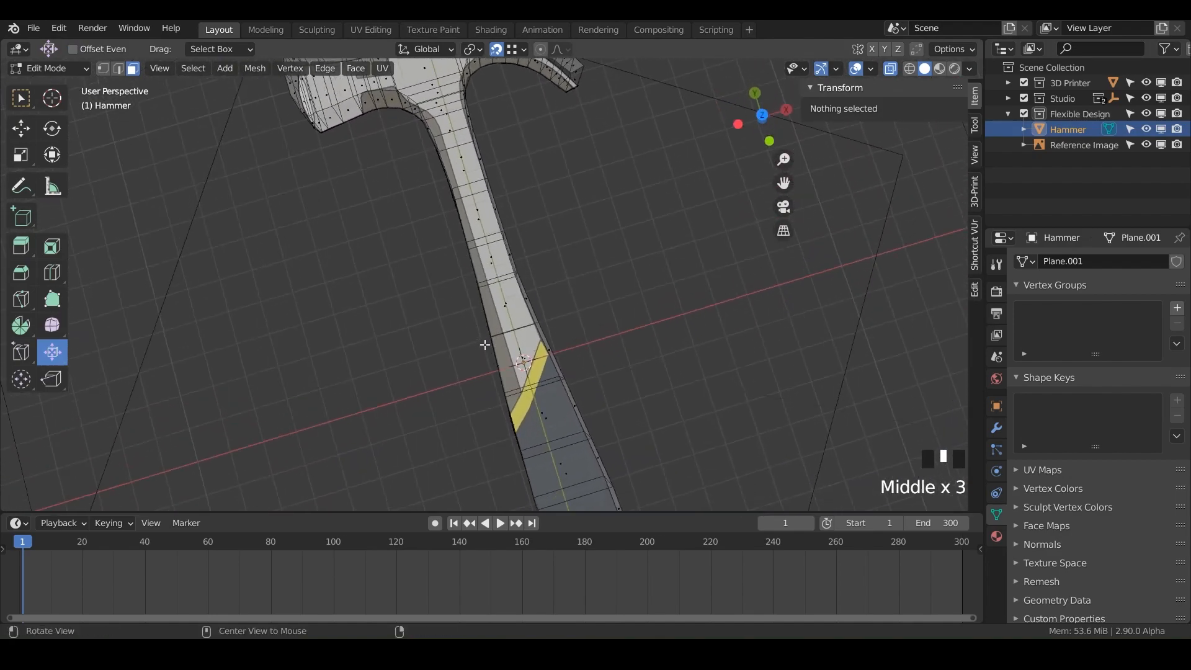
pyautogui.press('KP_7')
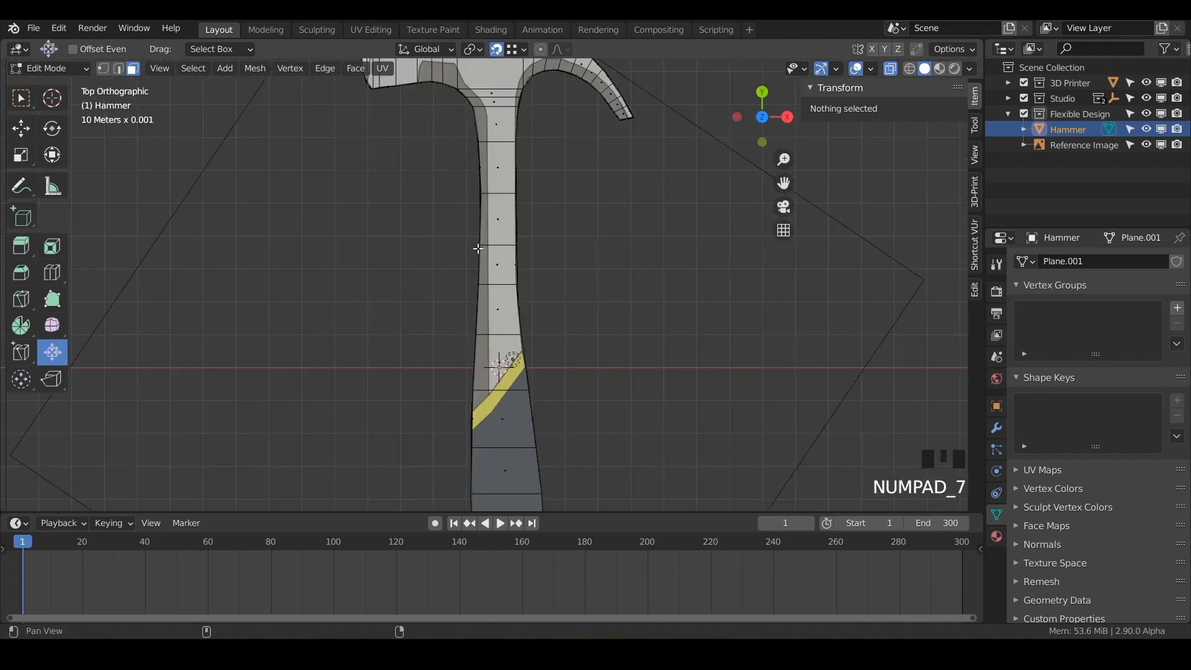
pyautogui.keyDown('shift'); pyautogui.moveTo(481, 247); pyautogui.dragTo(496, 297, button='middle'); pyautogui.keyUp('shift')
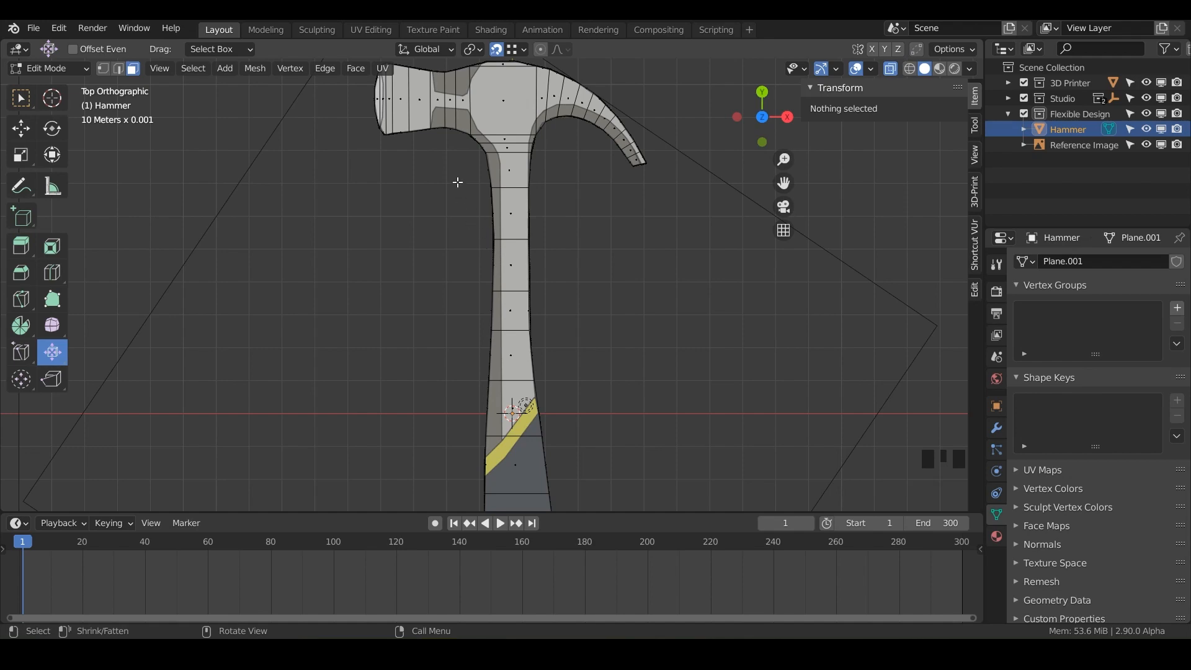
pyautogui.moveTo(464, 159); pyautogui.dragTo(554, 376)
pyautogui.moveTo(456, 371); pyautogui.dragTo(543, 288, button='middle')
pyautogui.scroll(2, 572, 271)
pyautogui.moveTo(52, 351); pyautogui.dragTo(120, 353)
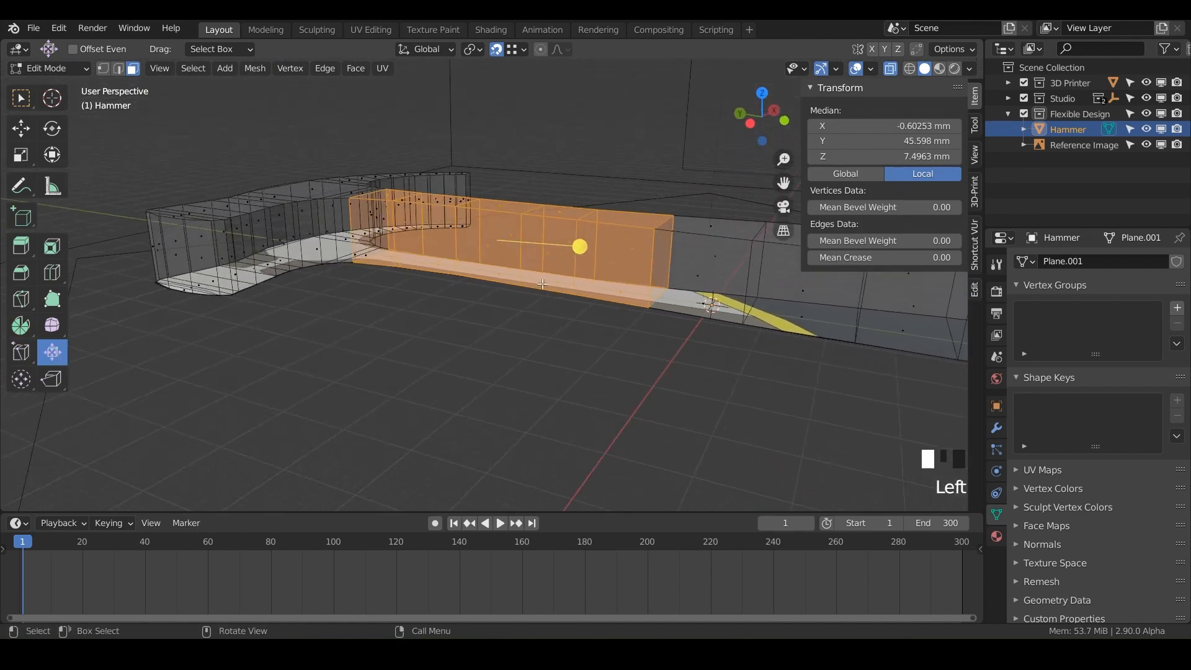
# - Try Shrink/Fatten on the whole neck selection, including its side faces, and undo it
pyautogui.scroll(2, 542, 283)
pyautogui.keyDown('shift'); pyautogui.moveTo(599, 183); pyautogui.dragTo(552, 242, button='middle'); pyautogui.keyUp('shift')
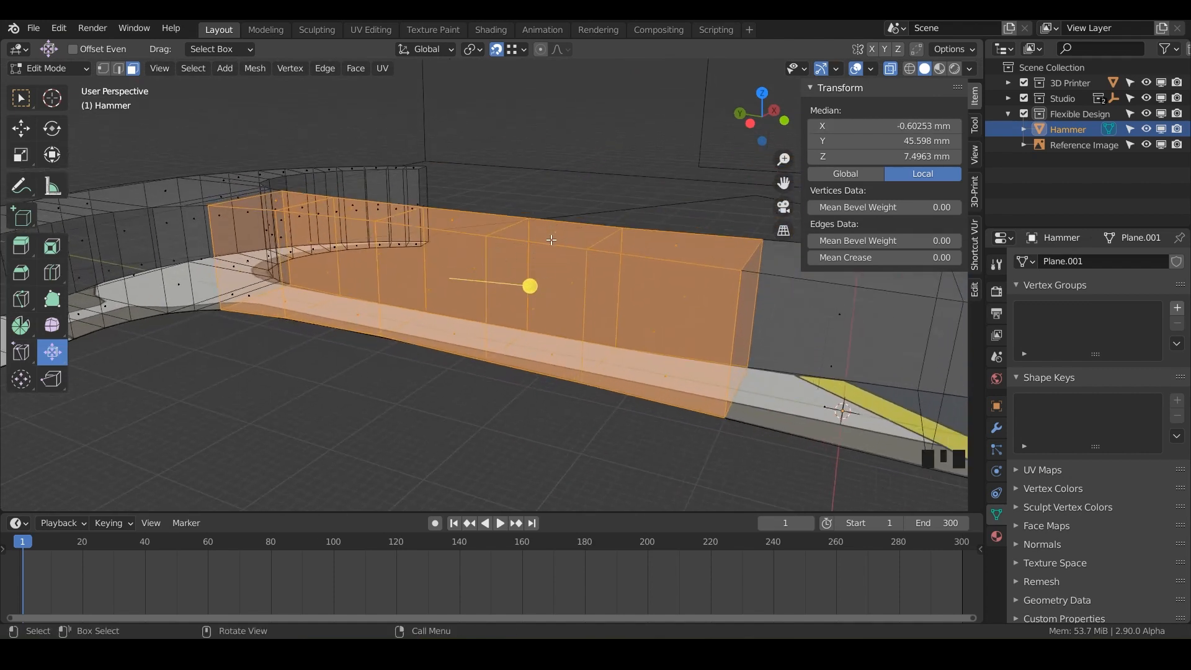
pyautogui.moveTo(530, 286)
pyautogui.mouseDown()
pyautogui.moveTo(556, 314)
pyautogui.moveTo(545, 310)
pyautogui.moveTo(558, 308)
pyautogui.moveTo(531, 311)
pyautogui.moveTo(555, 314)
pyautogui.moveTo(534, 293)
pyautogui.moveTo(542, 314)
pyautogui.moveTo(534, 287)
pyautogui.moveTo(540, 313)
pyautogui.moveTo(535, 304)
pyautogui.mouseUp()
pyautogui.hotkey('ctrl', 'z')
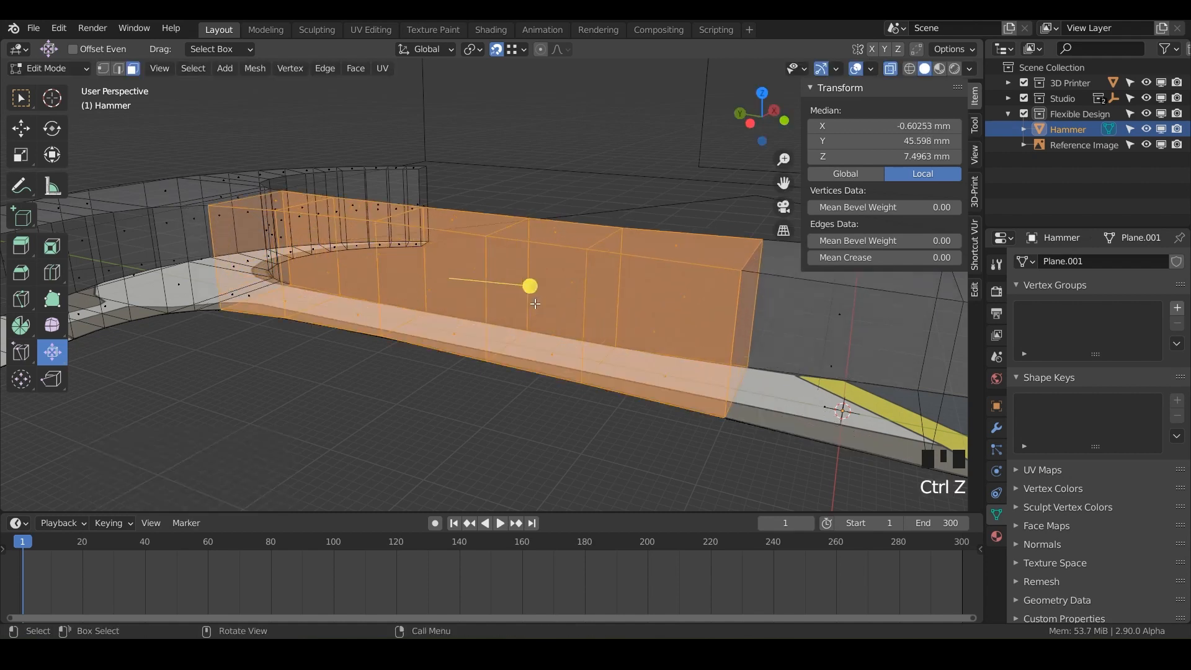
# - Show the face normals as a viewport overlay and increase their display size
pyautogui.click(869, 67)
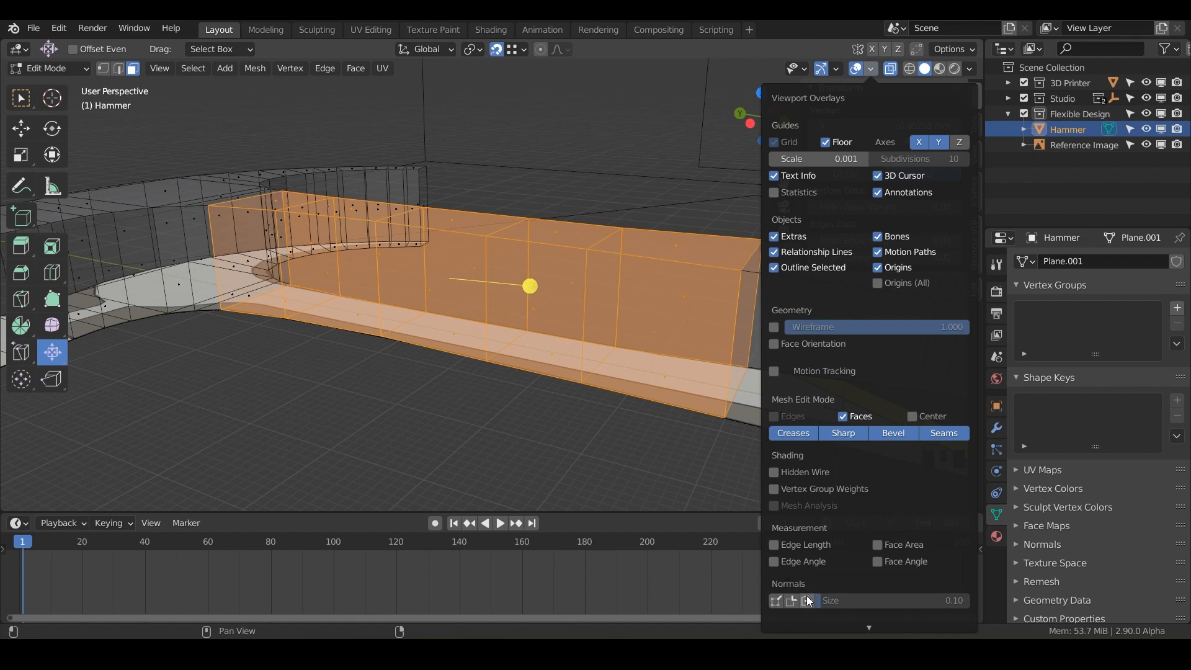
pyautogui.click(806, 601)
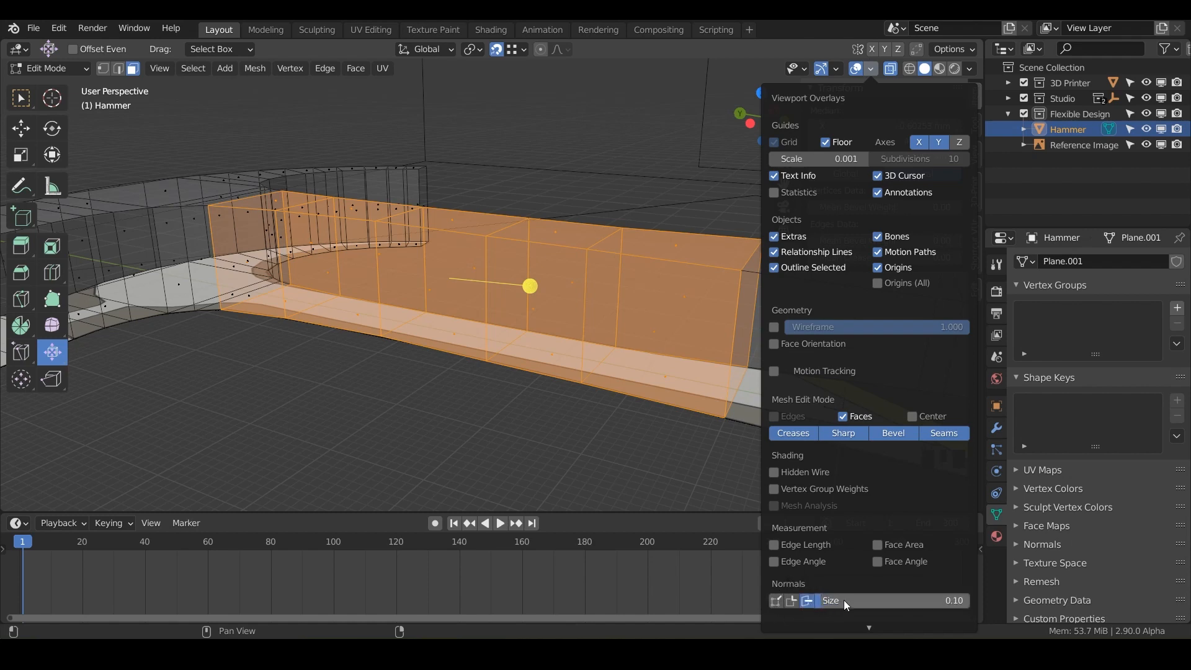
pyautogui.moveTo(826, 601); pyautogui.dragTo(865, 601)
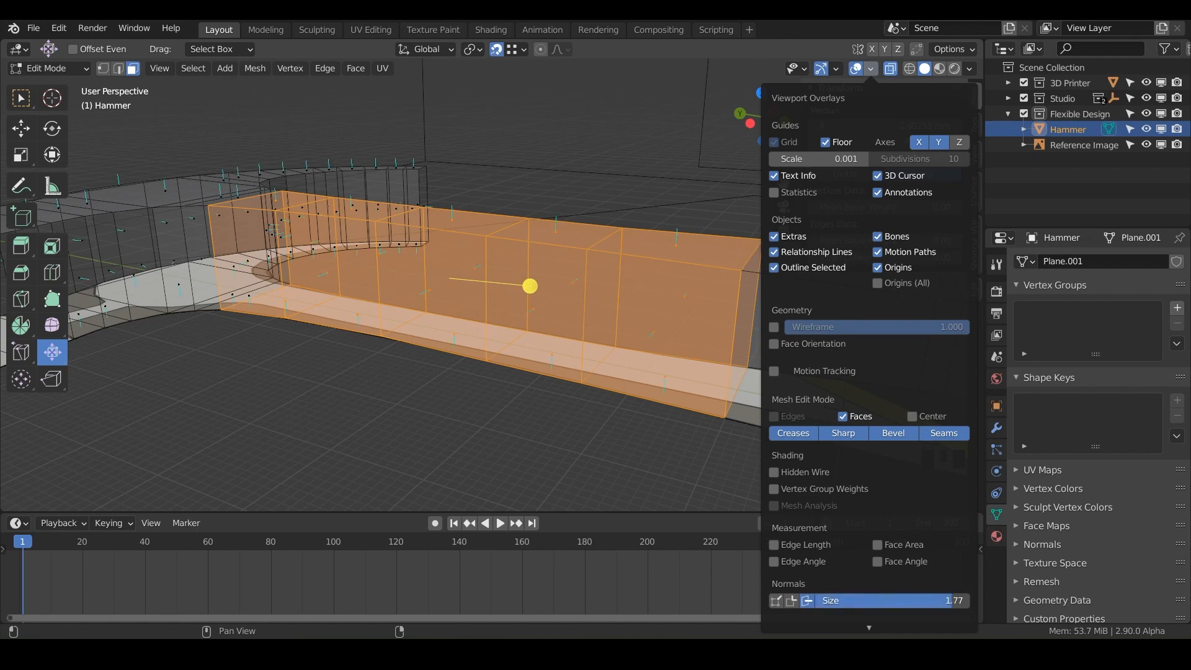
pyautogui.moveTo(951, 601)
pyautogui.mouseDown()
pyautogui.moveTo(874, 601)
pyautogui.moveTo(941, 601)
pyautogui.mouseUp()
# - Deselect the side faces of the neck on both sides, keeping only its upper and lower faces selected
pyautogui.keyDown('shift'); pyautogui.moveTo(543, 414); pyautogui.dragTo(574, 371, button='middle'); pyautogui.keyUp('shift')
pyautogui.moveTo(267, 325); pyautogui.dragTo(240, 333, button='middle')
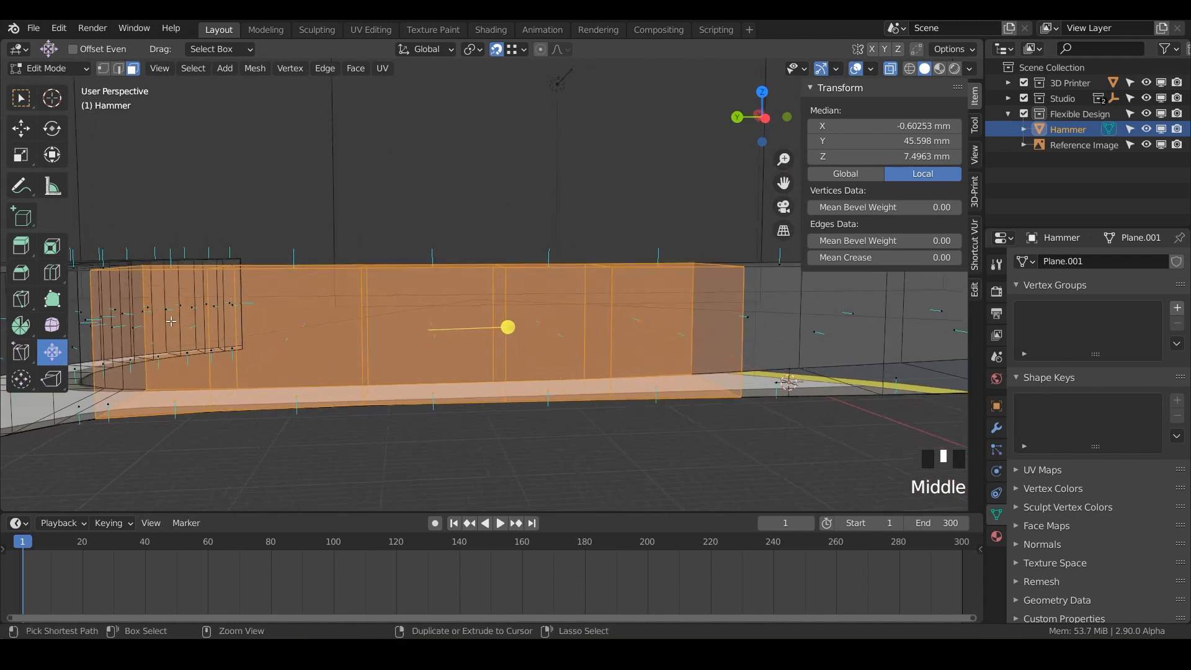
pyautogui.keyDown('ctrl'); pyautogui.moveTo(663, 332); pyautogui.dragTo(629, 334); pyautogui.keyUp('ctrl')
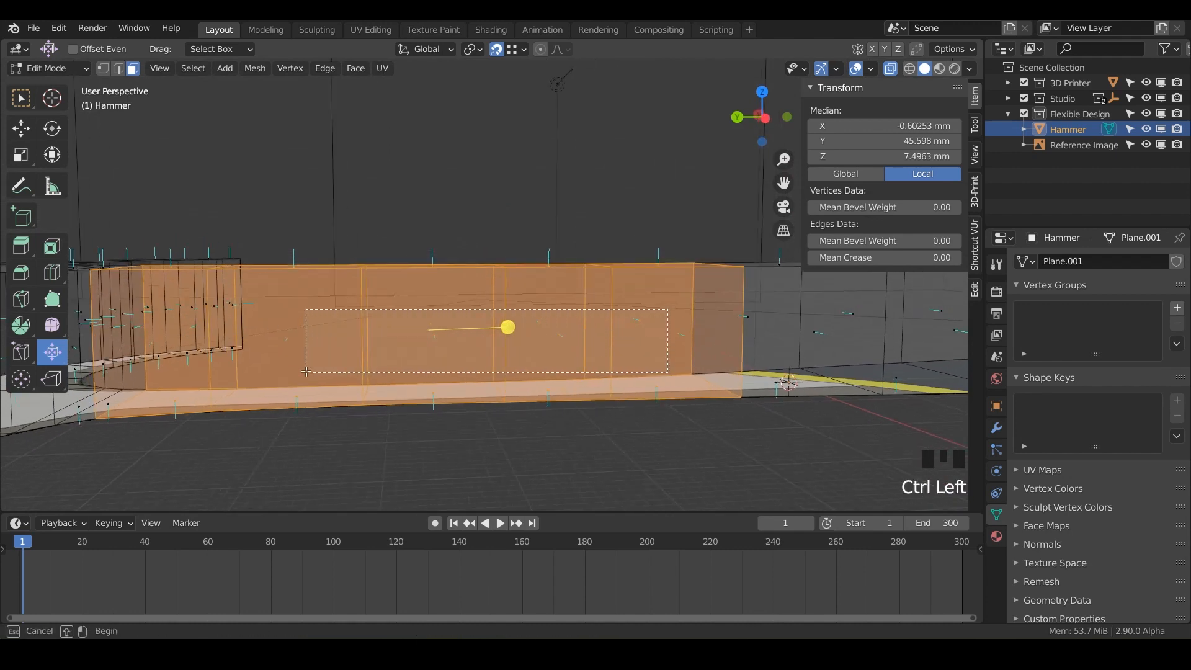
pyautogui.keyDown('ctrl'); pyautogui.moveTo(306, 372); pyautogui.dragTo(305, 372); pyautogui.keyUp('ctrl')
pyautogui.keyDown('ctrl'); pyautogui.moveTo(688, 351); pyautogui.dragTo(615, 311); pyautogui.keyUp('ctrl')
pyautogui.keyDown('shift'); pyautogui.moveTo(550, 343); pyautogui.dragTo(789, 326, button='middle'); pyautogui.keyUp('shift')
pyautogui.moveTo(711, 345); pyautogui.dragTo(713, 348, button='middle')
pyautogui.keyDown('ctrl'); pyautogui.moveTo(614, 345); pyautogui.dragTo(537, 310); pyautogui.keyUp('ctrl')
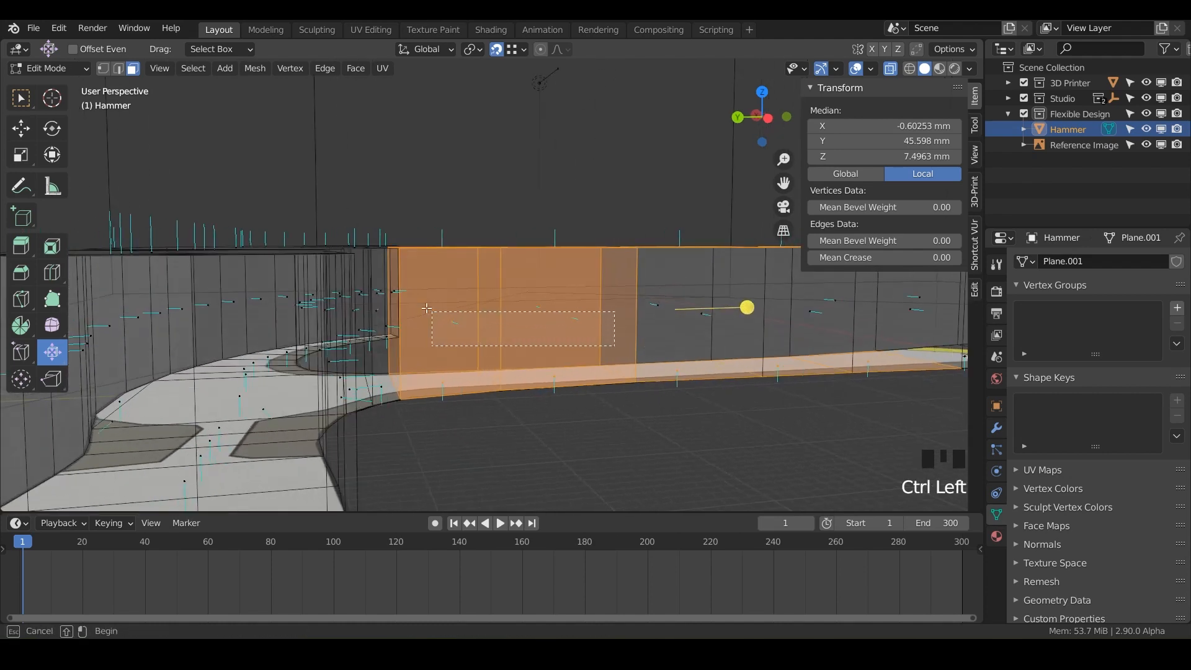
pyautogui.keyDown('ctrl'); pyautogui.moveTo(426, 308); pyautogui.dragTo(427, 308); pyautogui.keyUp('ctrl')
pyautogui.moveTo(438, 308); pyautogui.dragTo(526, 280, button='middle')
pyautogui.moveTo(642, 433); pyautogui.dragTo(661, 259, button='middle')
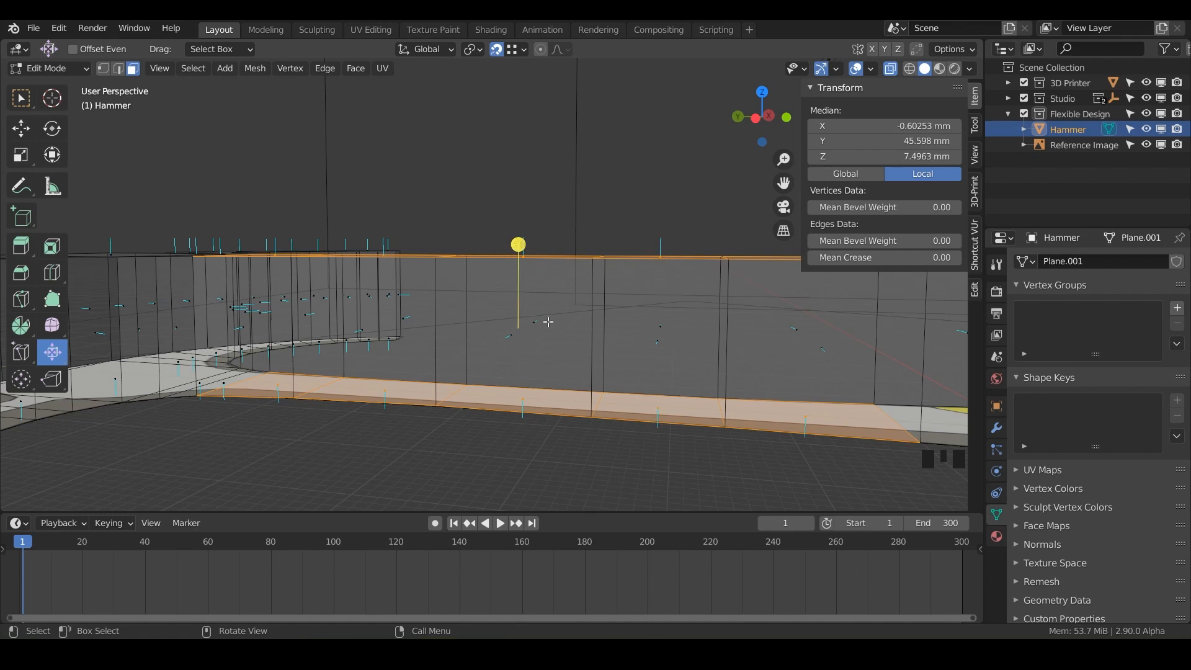
# - Shrink the neck's upper and lower faces inward with a Shrink/Fatten offset of about 3.37 mm
pyautogui.moveTo(518, 245)
pyautogui.mouseDown()
pyautogui.moveTo(521, 278)
pyautogui.moveTo(516, 217)
pyautogui.moveTo(515, 265)
pyautogui.mouseUp()
pyautogui.press('KP_3')
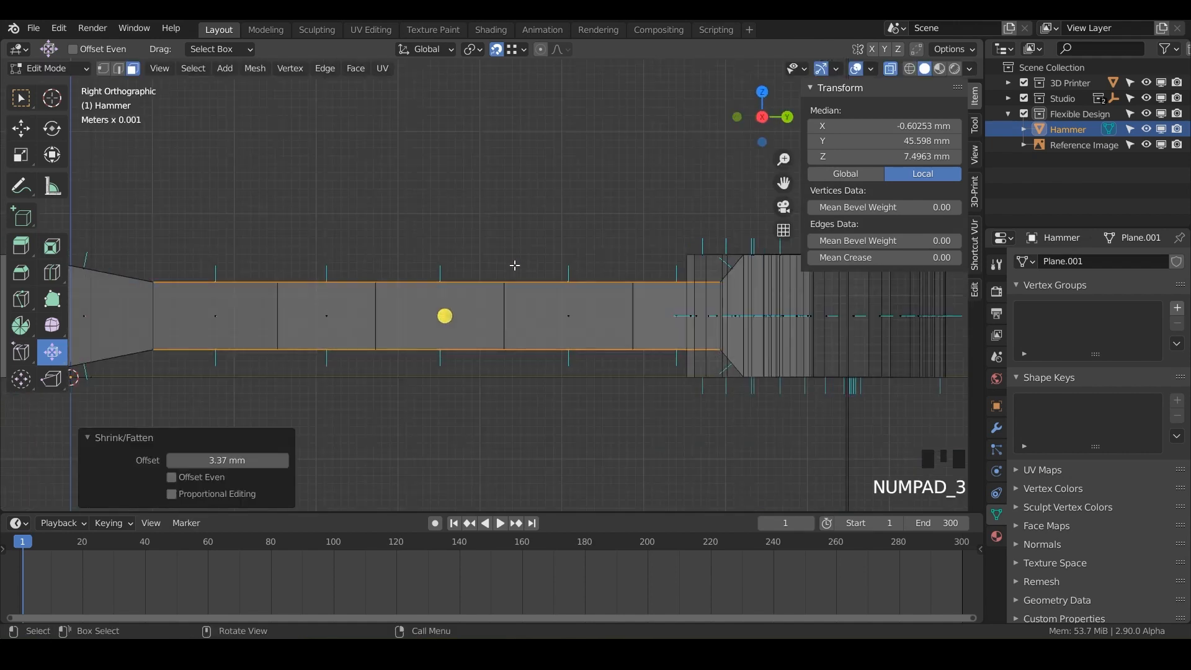
pyautogui.keyDown('shift'); pyautogui.moveTo(514, 265); pyautogui.dragTo(699, 255, button='middle'); pyautogui.keyUp('shift')
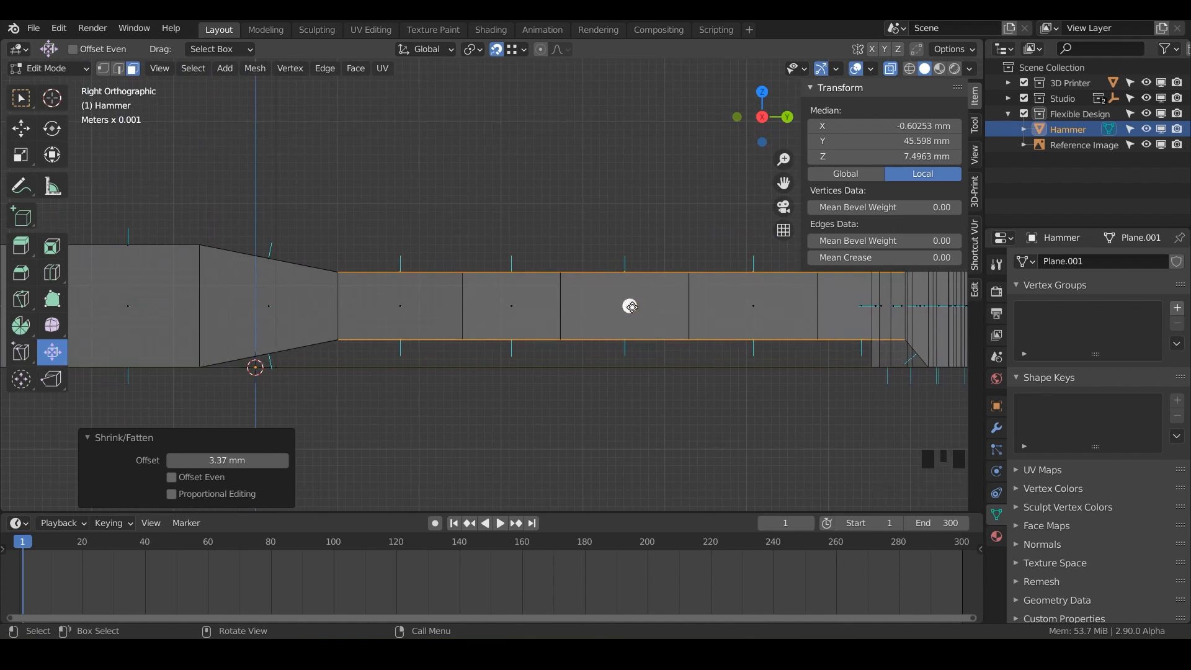
# - Thicken the neck slightly again with two Shrink/Fatten offsets of about -0.3 mm and -0.95 mm in the right side view
pyautogui.moveTo(629, 306)
pyautogui.mouseDown()
pyautogui.moveTo(644, 310)
pyautogui.moveTo(622, 305)
pyautogui.mouseUp()
pyautogui.keyDown('shift'); pyautogui.moveTo(608, 338); pyautogui.dragTo(393, 338, button='middle'); pyautogui.keyUp('shift')
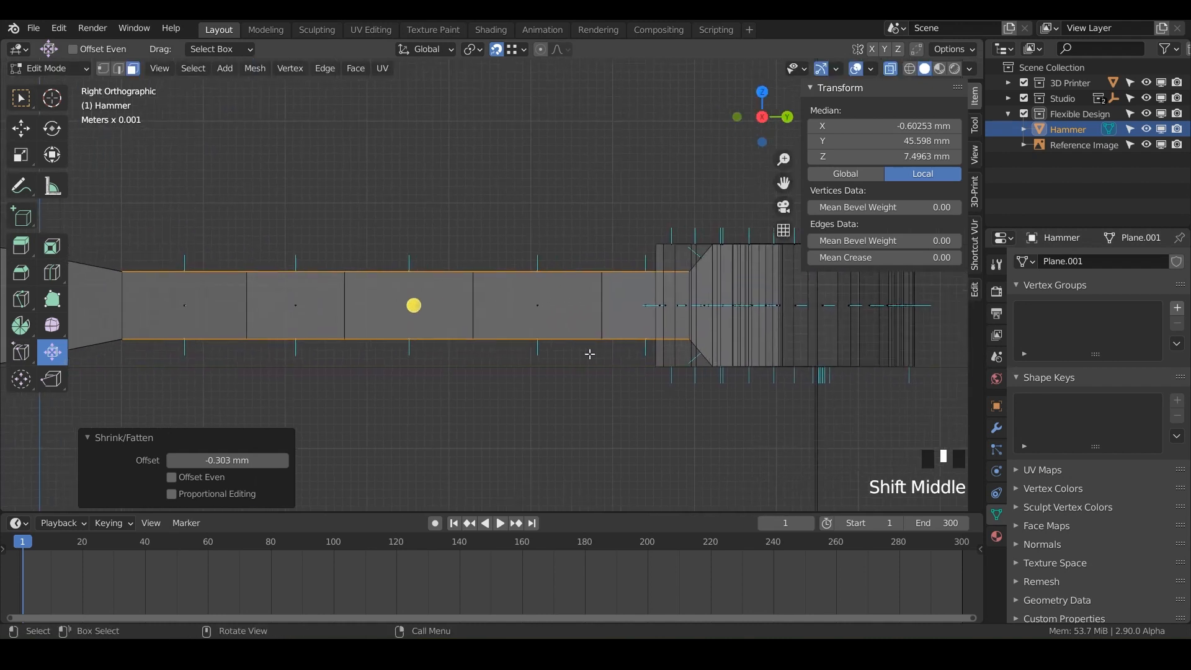
pyautogui.scroll(2, 581, 349)
pyautogui.keyDown('shift'); pyautogui.moveTo(577, 345); pyautogui.dragTo(434, 242, button='middle'); pyautogui.keyUp('shift')
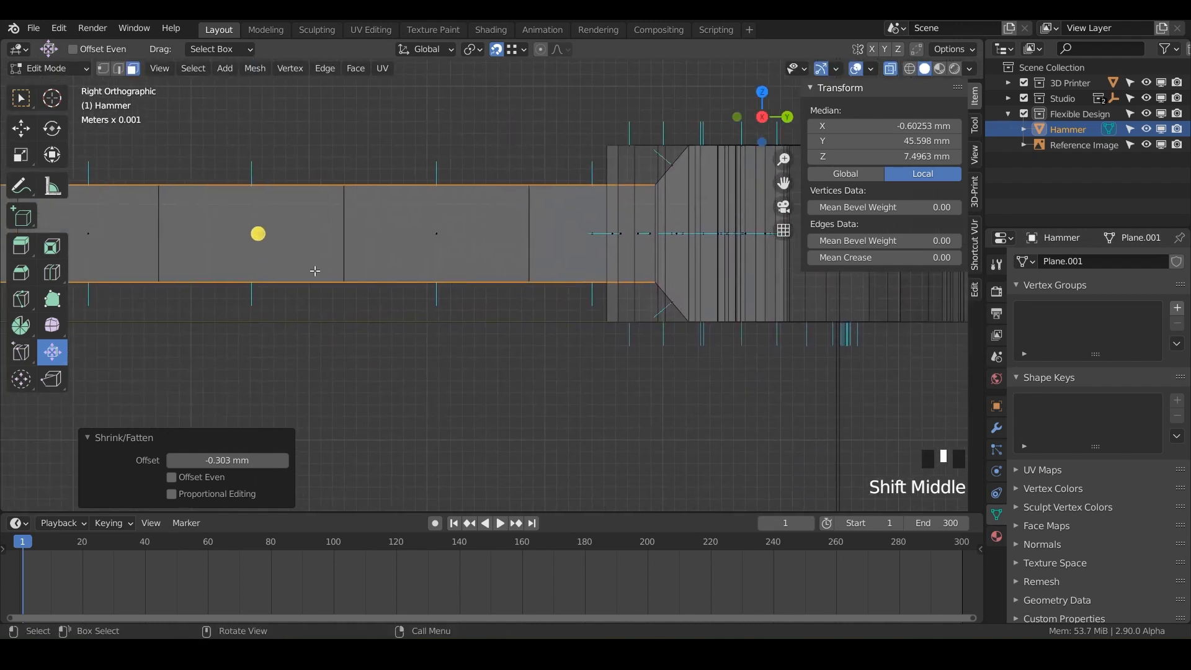
pyautogui.moveTo(254, 246); pyautogui.dragTo(258, 234)
pyautogui.keyDown('shift'); pyautogui.moveTo(424, 331); pyautogui.dragTo(471, 333, button='middle'); pyautogui.keyUp('shift')
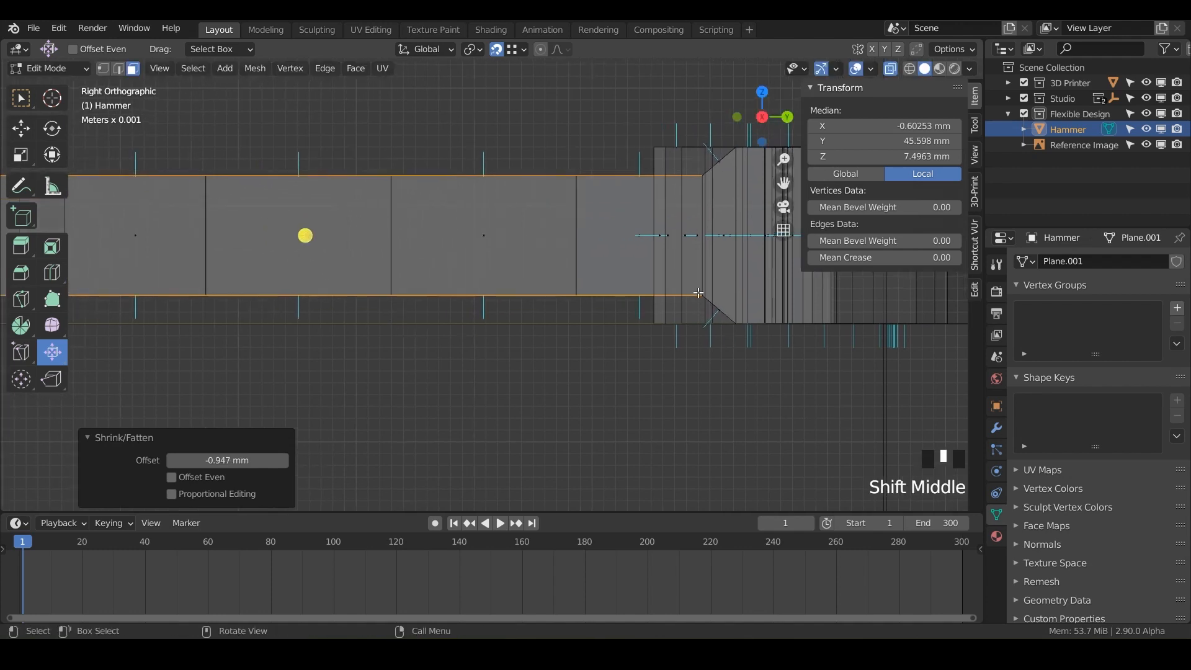
# - Switch to edge selection and select the edge loop where the full-thickness grip begins to taper toward the neck
pyautogui.keyDown('shift'); pyautogui.moveTo(340, 278); pyautogui.dragTo(574, 308, button='middle'); pyautogui.keyUp('shift')
pyautogui.keyDown('shift'); pyautogui.moveTo(247, 287); pyautogui.dragTo(483, 298, button='middle'); pyautogui.keyUp('shift')
pyautogui.keyDown('shift'); pyautogui.moveTo(316, 309); pyautogui.dragTo(409, 338, button='middle'); pyautogui.keyUp('shift')
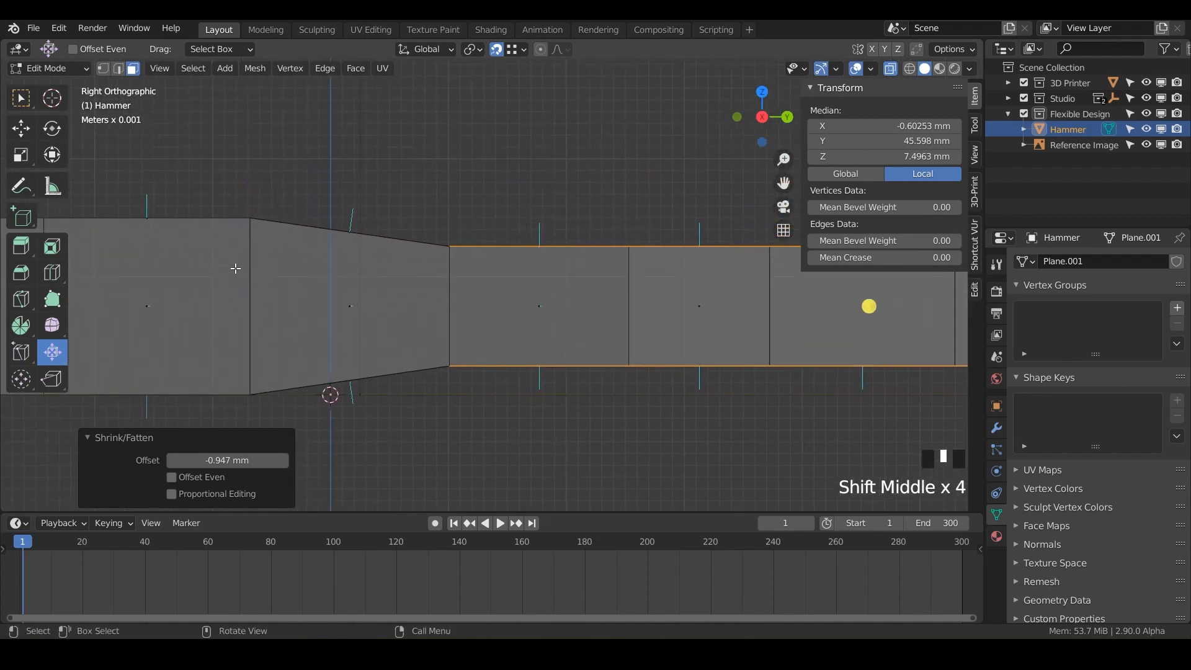
pyautogui.press('2')
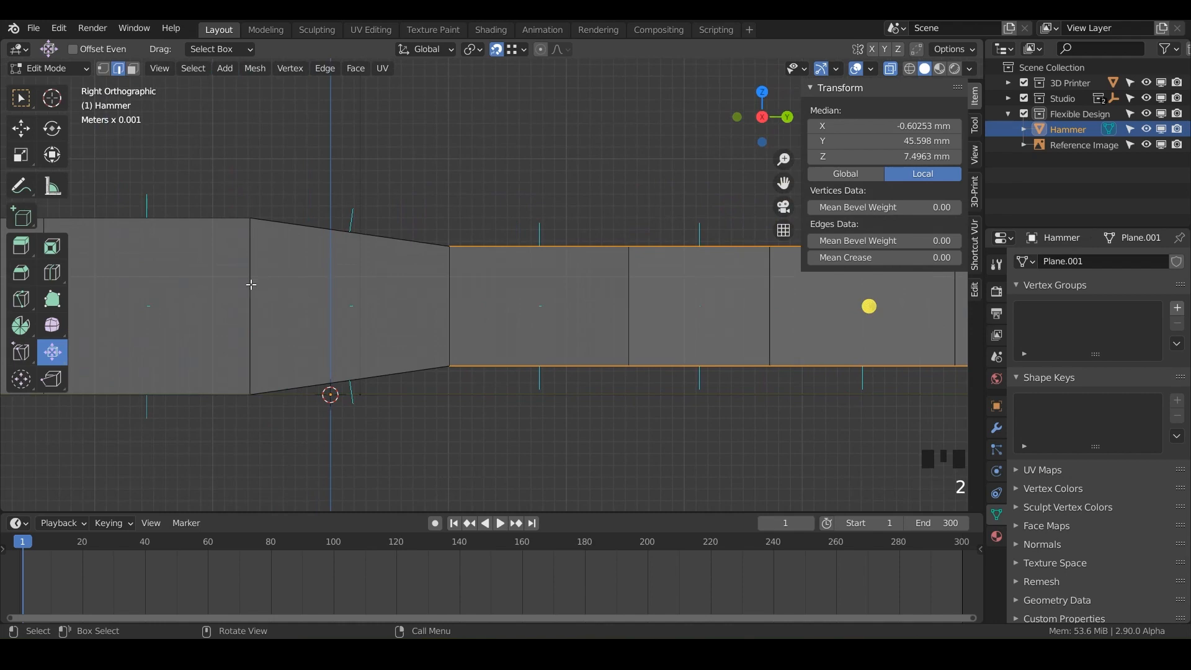
pyautogui.click(251, 284)
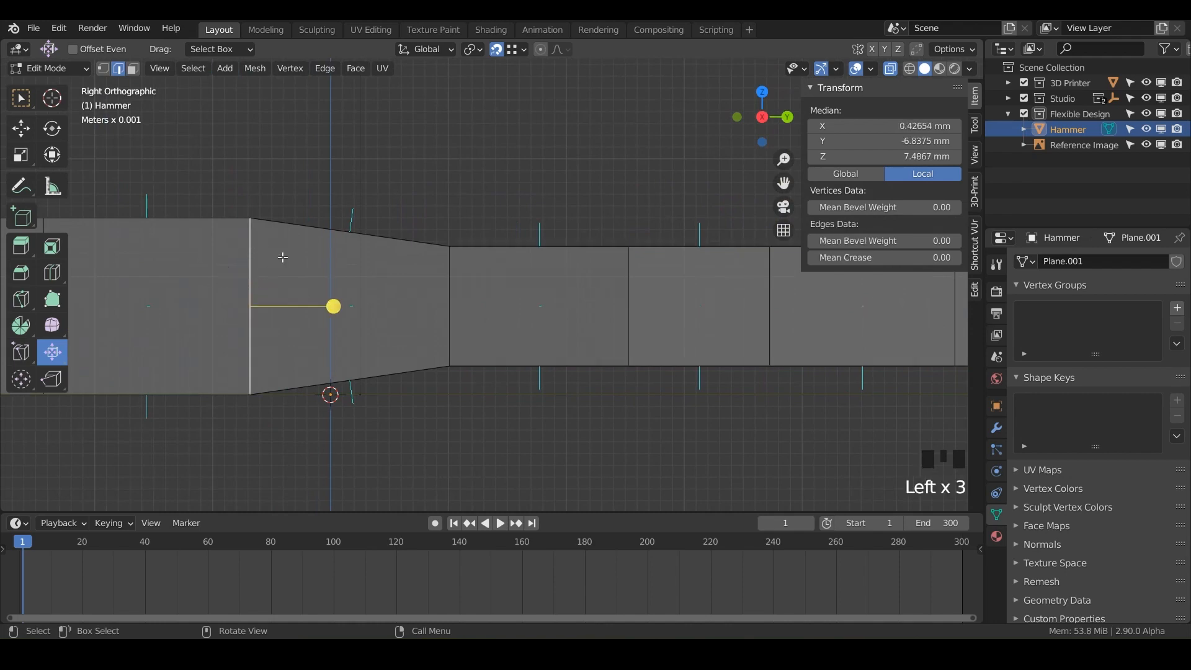
pyautogui.moveTo(282, 257); pyautogui.dragTo(264, 276, button='middle')
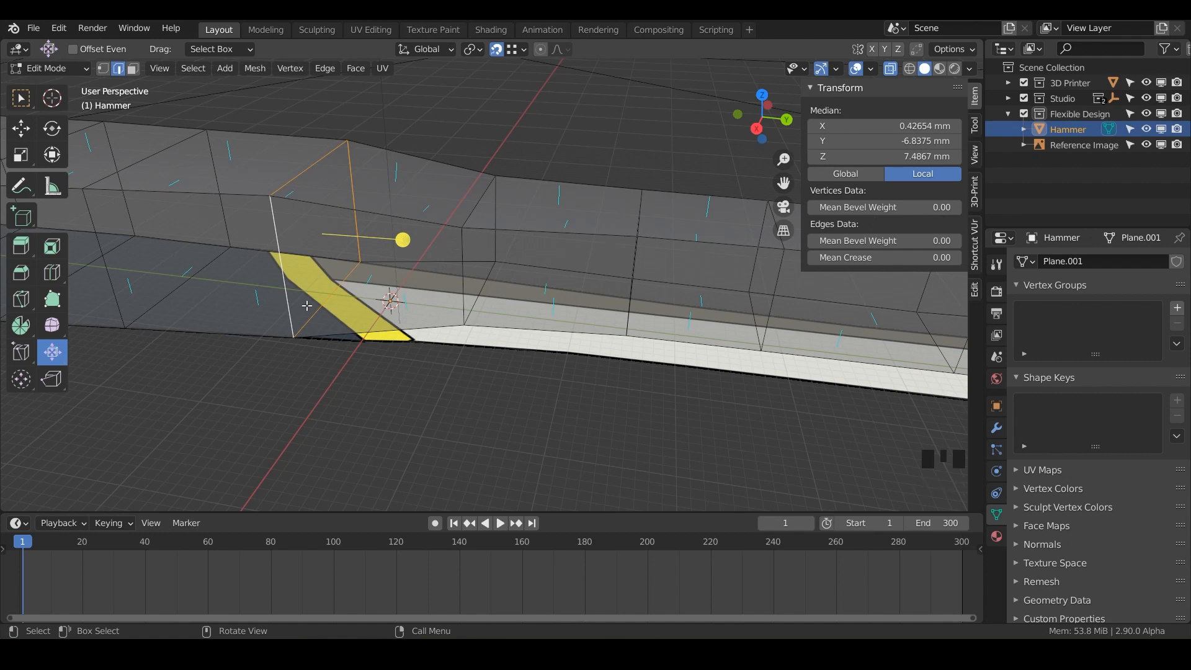
pyautogui.press('KP_3')
pyautogui.keyDown('shift'); pyautogui.moveTo(389, 361); pyautogui.dragTo(439, 360, button='middle'); pyautogui.keyUp('shift')
pyautogui.press('g')
pyautogui.press('g')
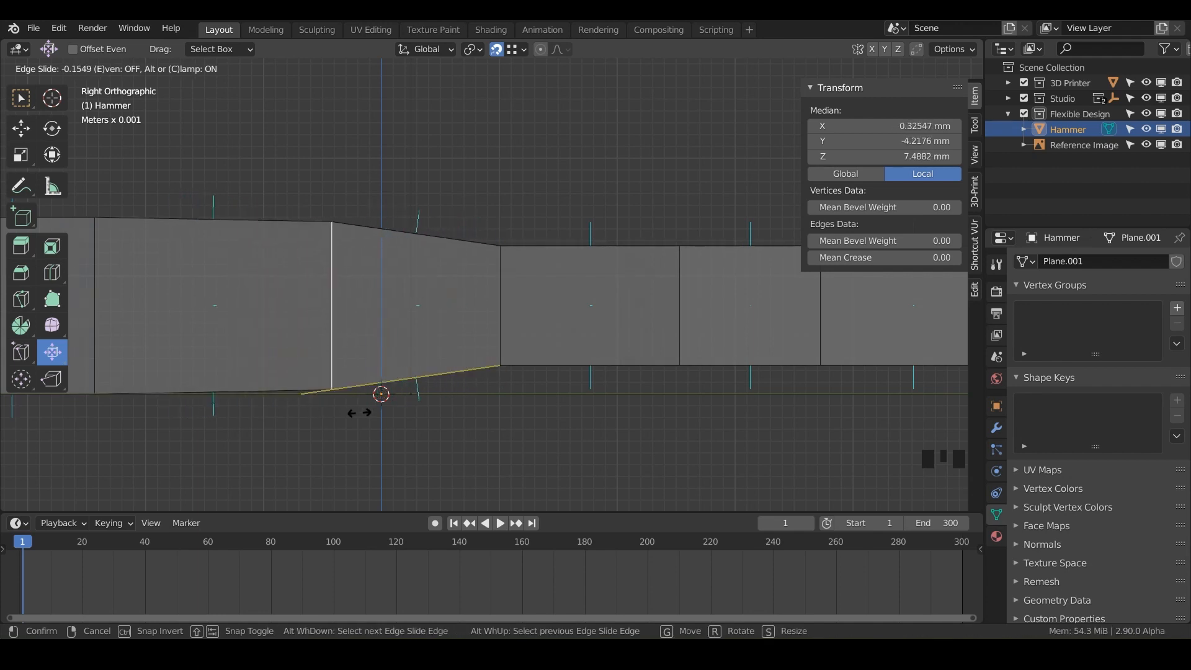
pyautogui.rightClick(359, 413)
# - Move the selected edge loop about 13.1 mm along the Y axis toward the neck to steepen the taper
pyautogui.press('g')
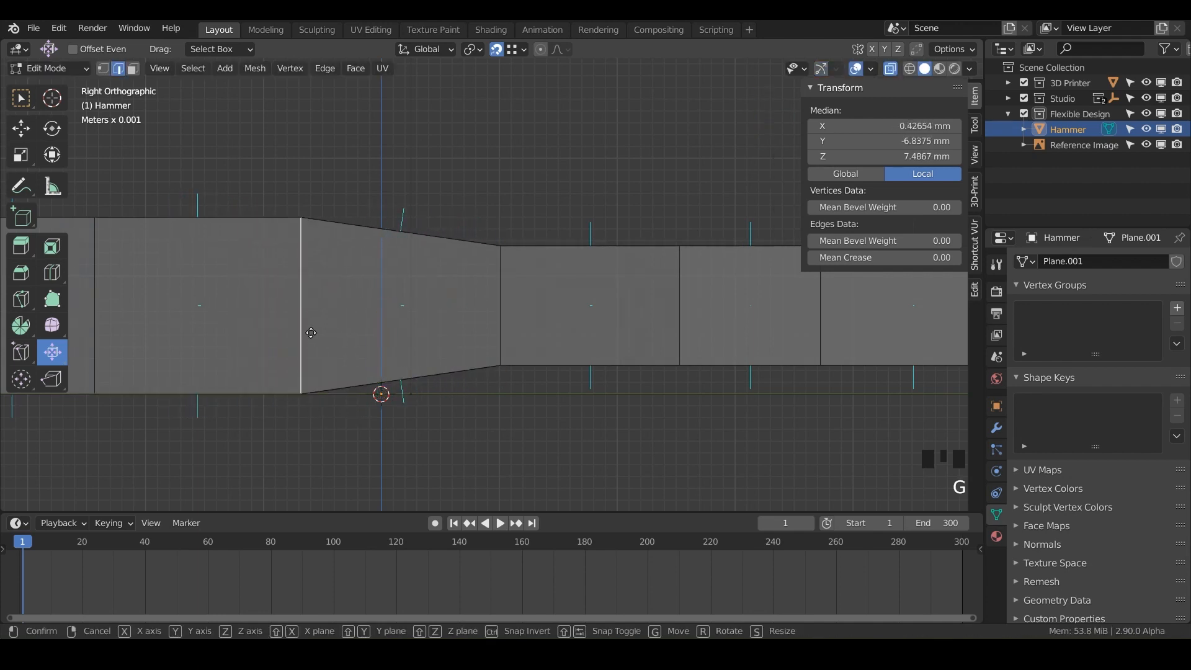
pyautogui.press('y')
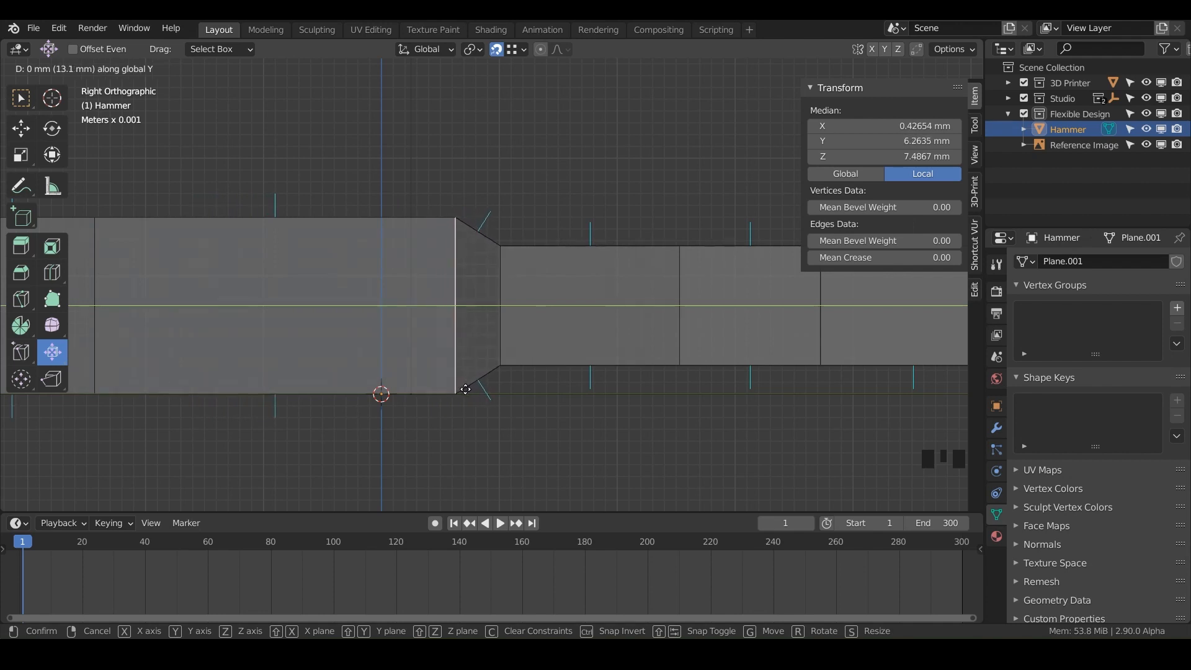
pyautogui.click(490, 376)
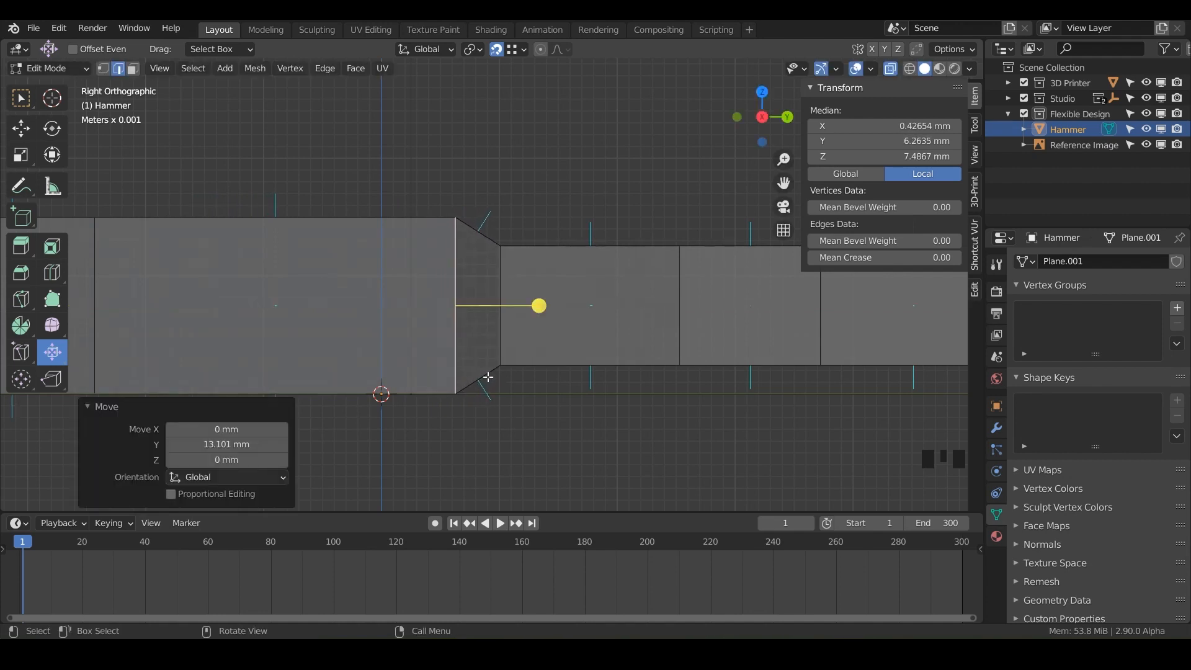
pyautogui.scroll(-1, 488, 377)
pyautogui.keyDown('shift'); pyautogui.moveTo(483, 372); pyautogui.dragTo(194, 396, button='middle'); pyautogui.keyUp('shift')
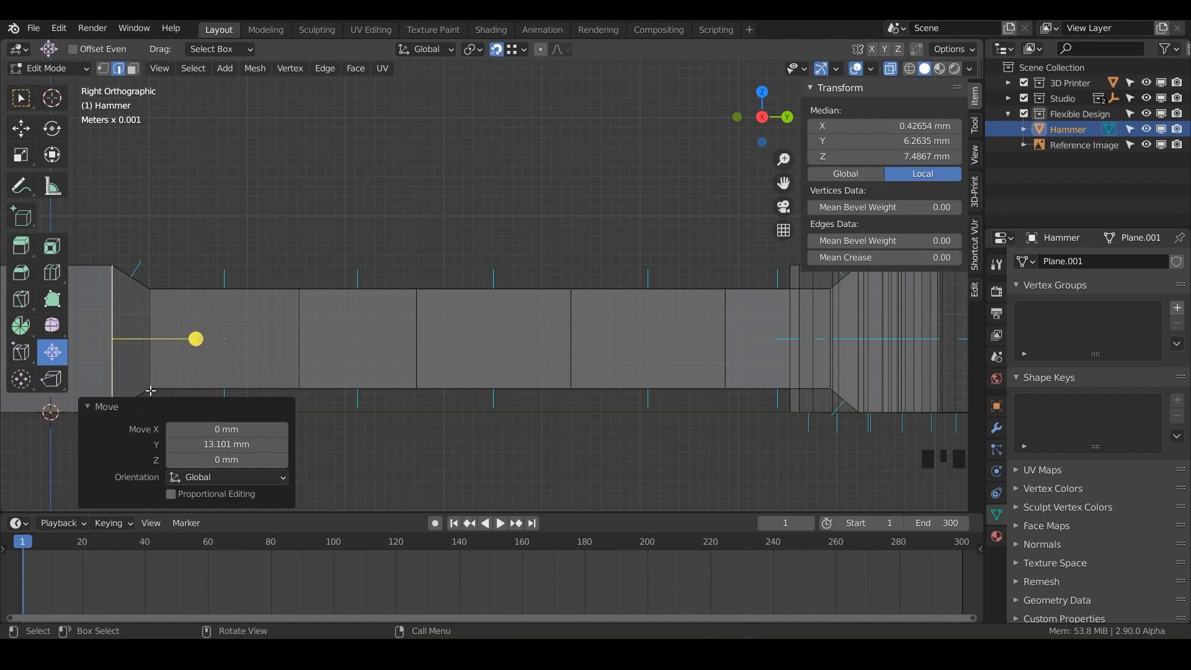
pyautogui.scroll(-2, 624, 361)
pyautogui.keyDown('shift'); pyautogui.moveTo(623, 361); pyautogui.dragTo(554, 388, button='middle'); pyautogui.keyUp('shift')
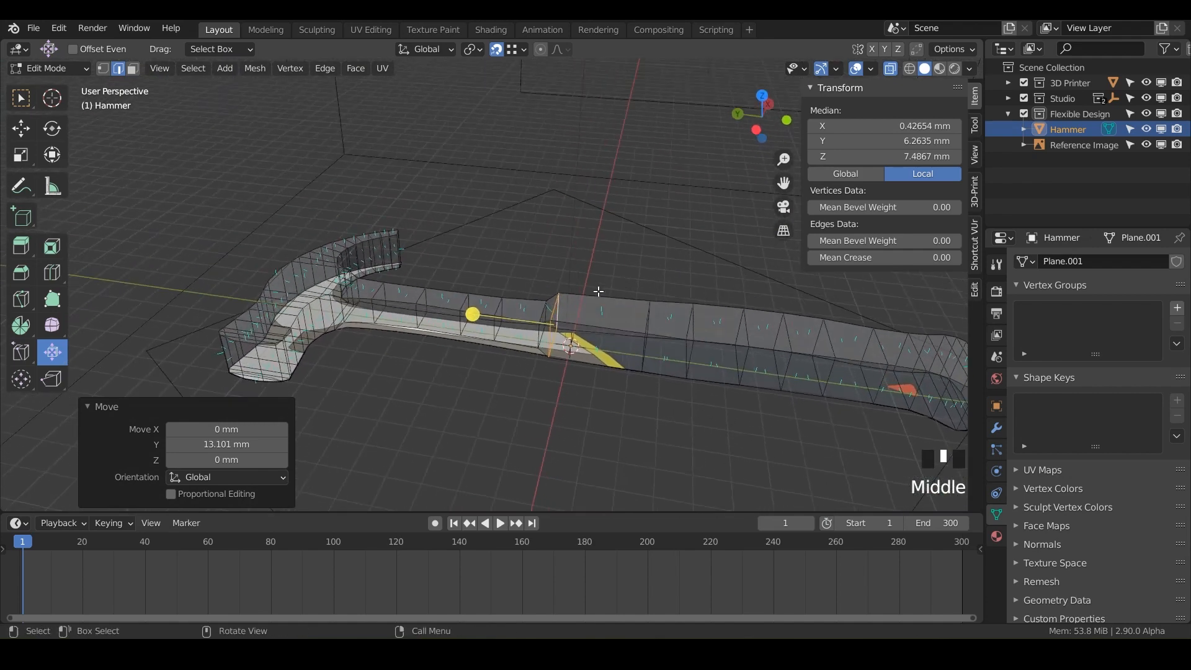
# - Turn off X-ray display to view the whole hammer as a solid, and reveal the Push/Pull alternative to Shrink/Fatten
pyautogui.hotkey('alt', 'z')
pyautogui.hotkey('alt', 'z')
pyautogui.press('alt')
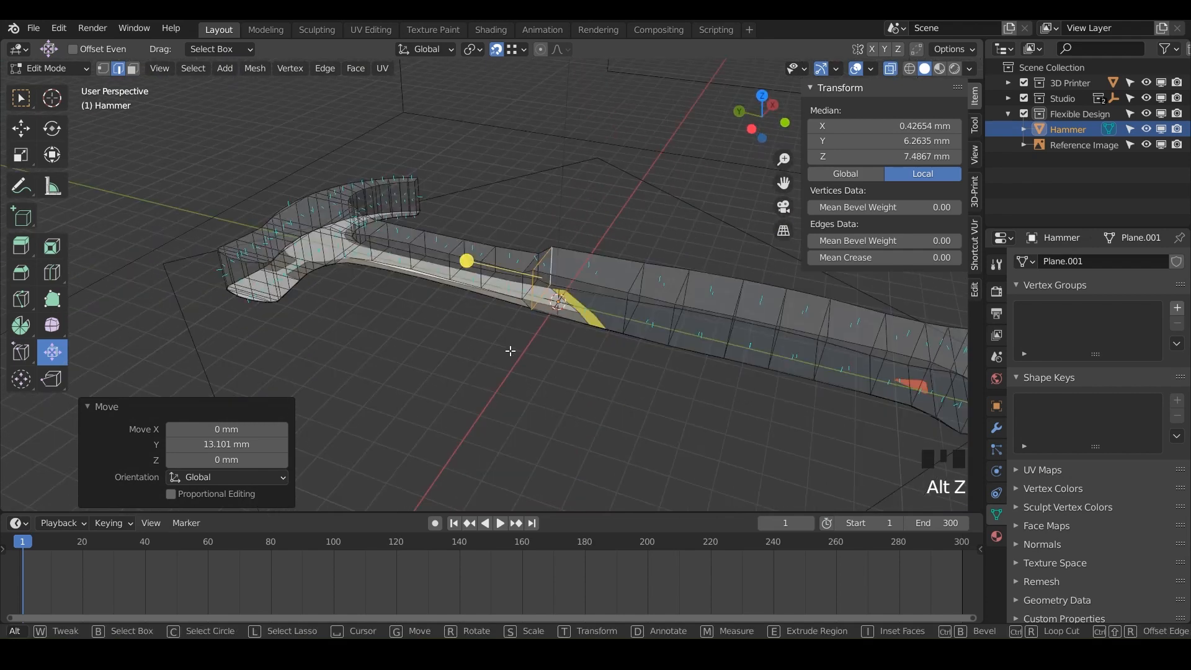
pyautogui.hotkey('alt', 'z')
pyautogui.keyDown('shift'); pyautogui.moveTo(528, 387); pyautogui.dragTo(395, 307, button='middle'); pyautogui.keyUp('shift')
pyautogui.scroll(-2, 441, 311)
pyautogui.scroll(-1, 444, 290)
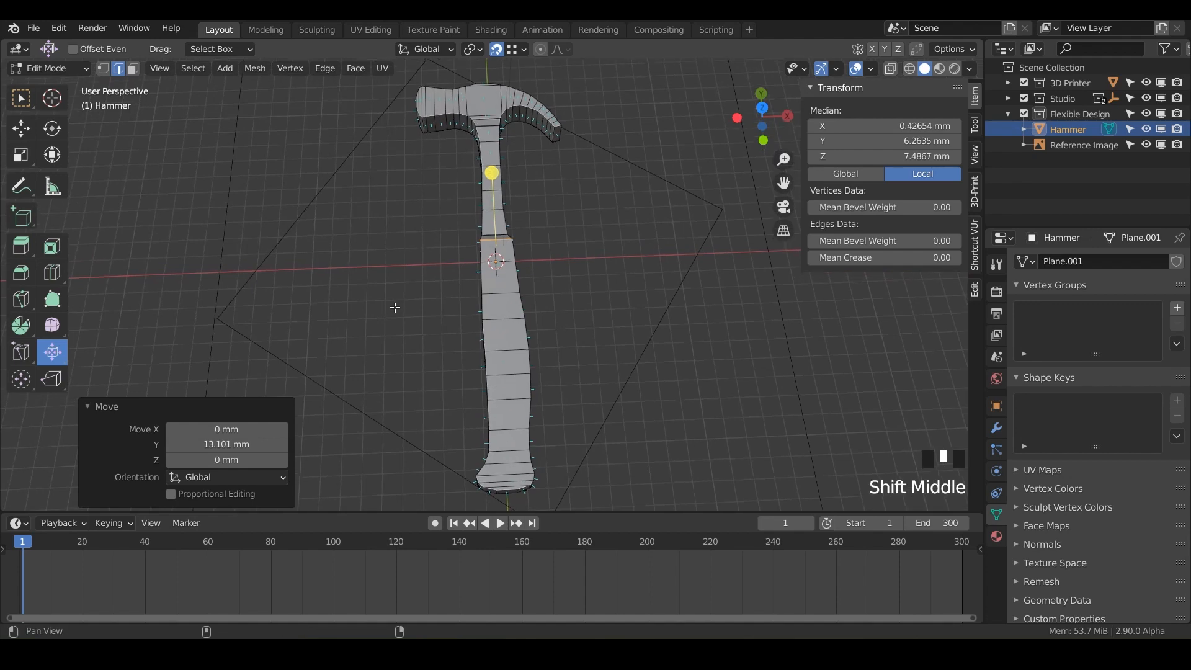
pyautogui.moveTo(52, 352); pyautogui.dragTo(162, 388)
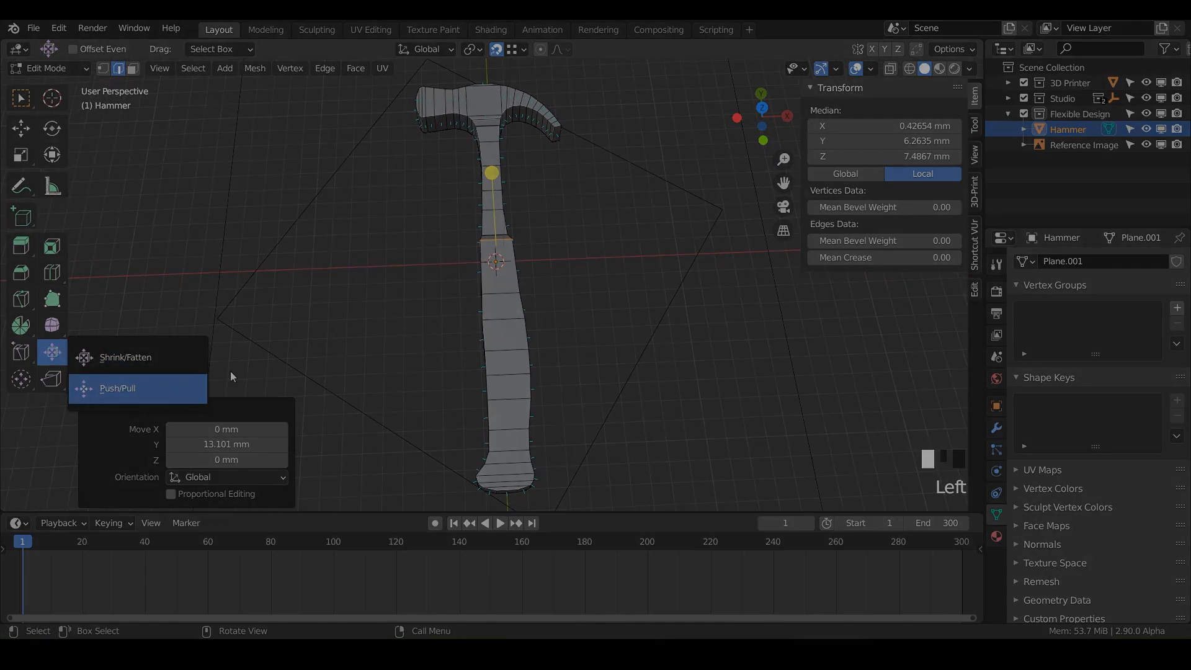